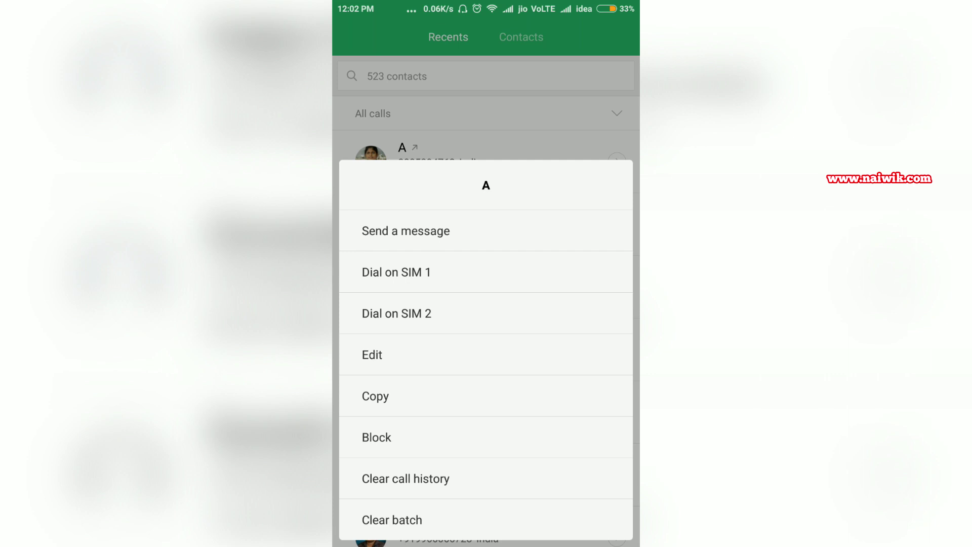
# - Choose 'Clear batch' on a call log entry to enter batch-selection mode
pyautogui.click(393, 519)
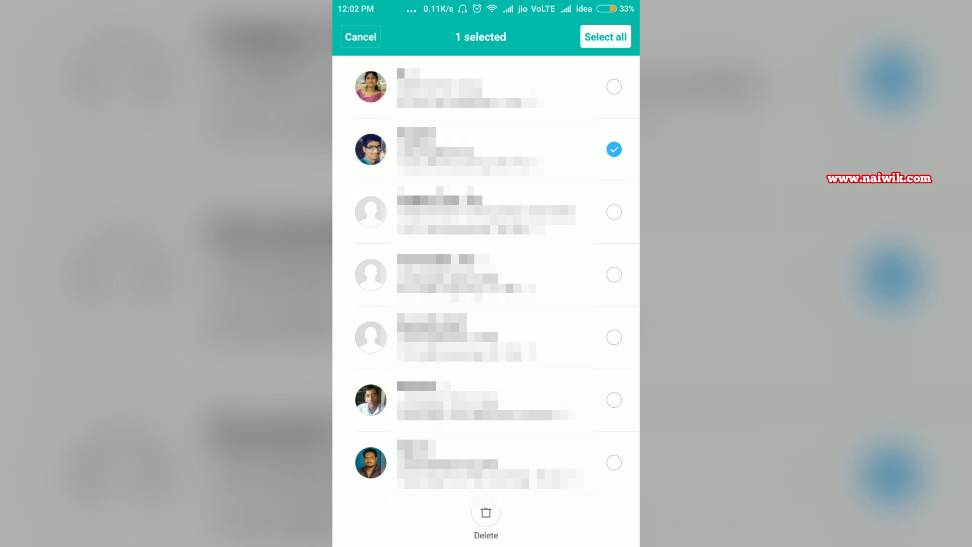
# - Select all 528 call entries and confirm deleting the selected call history
pyautogui.click(605, 37)
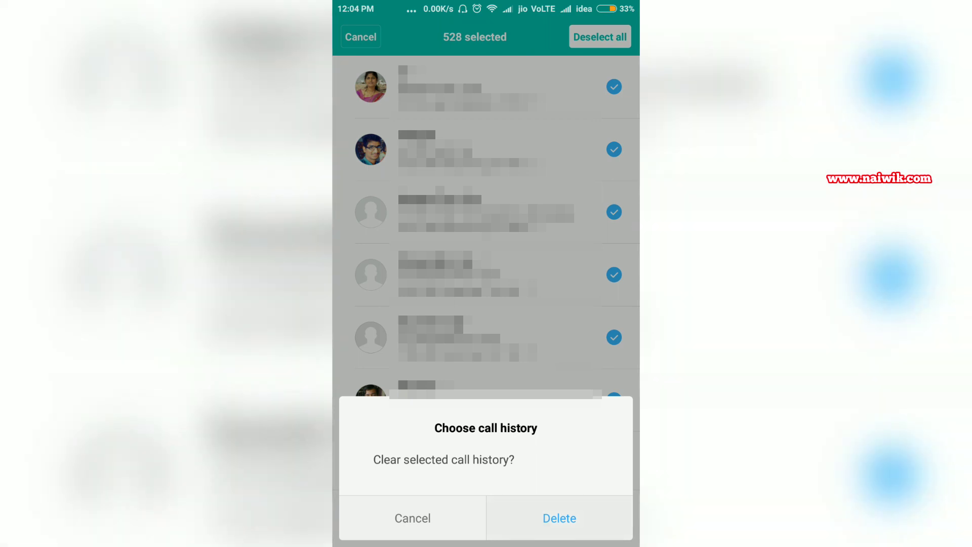
pyautogui.click(560, 518)
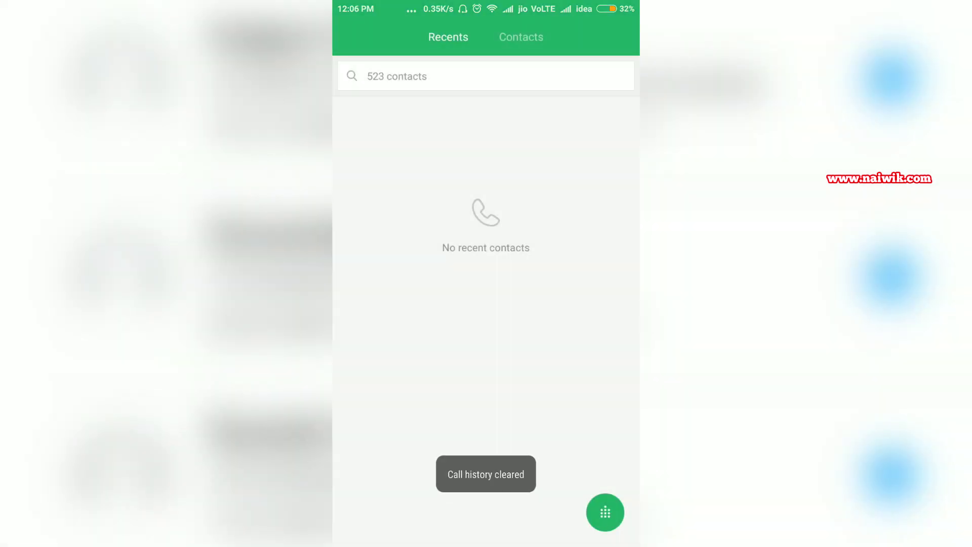